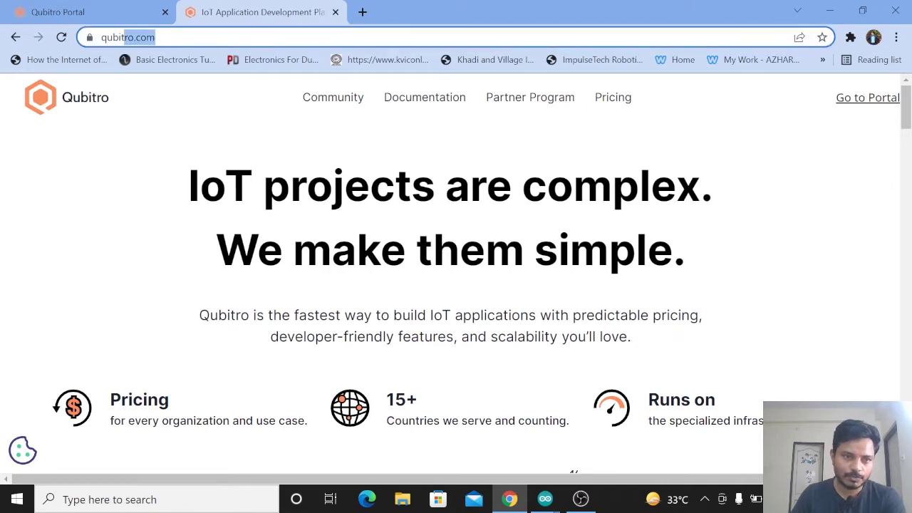
# - Browse the Qubitro home page, then enter the portal at the Create project form
pyautogui.click(107, 37)
pyautogui.click(302, 158)
pyautogui.scroll(-10, 278, 157)
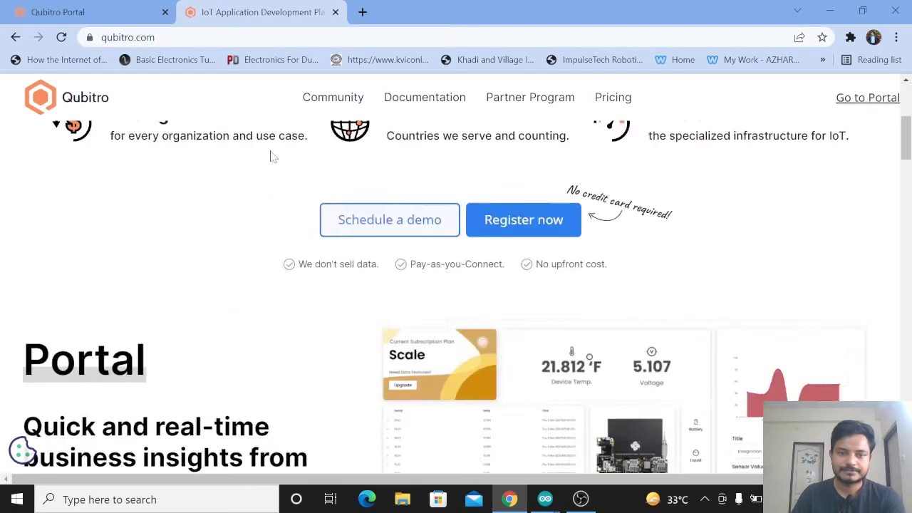
pyautogui.scroll(4, 277, 152)
pyautogui.scroll(6, 278, 151)
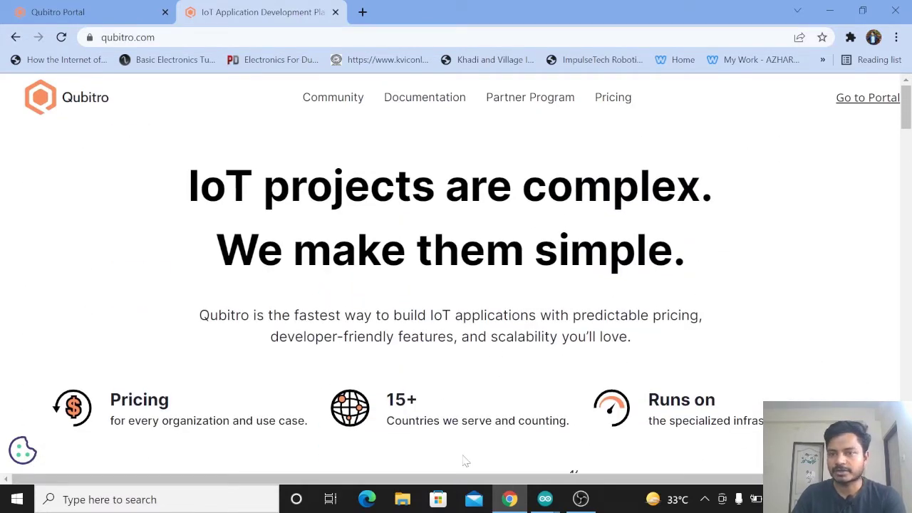
pyautogui.scroll(-4, 342, 320)
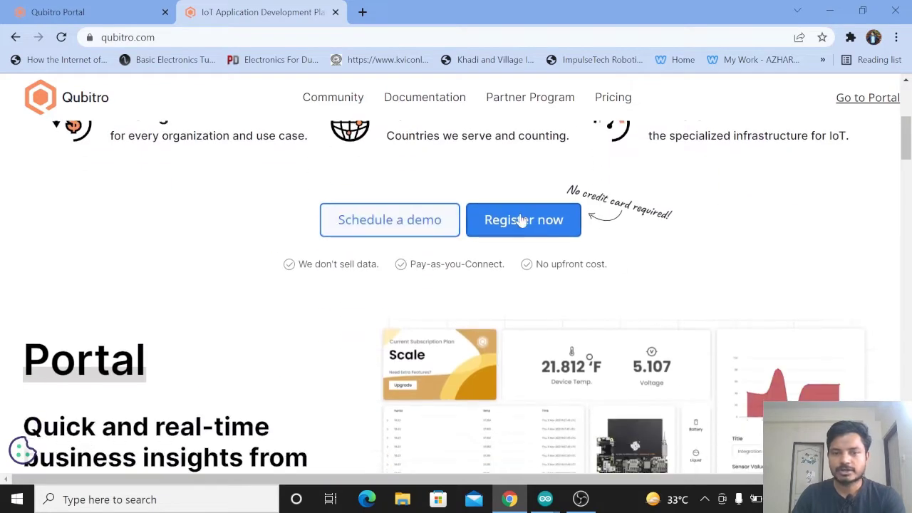
pyautogui.scroll(4, 533, 235)
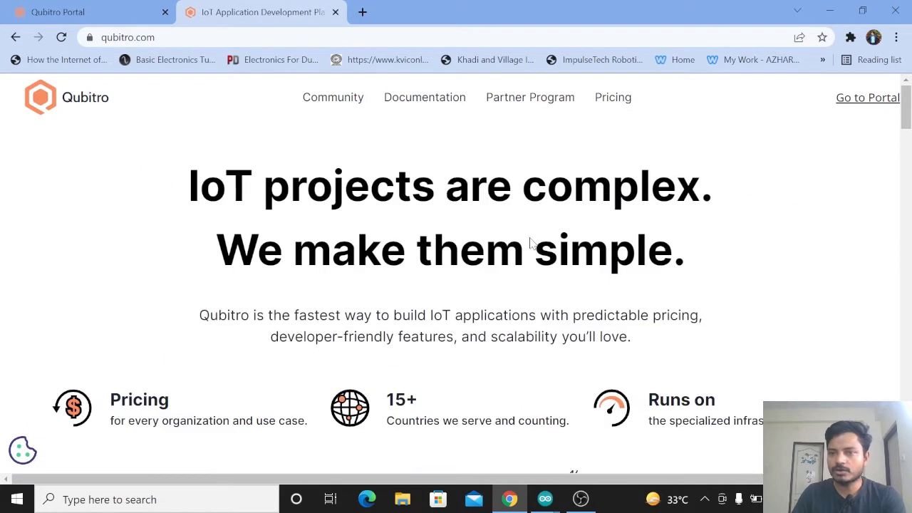
pyautogui.click(862, 100)
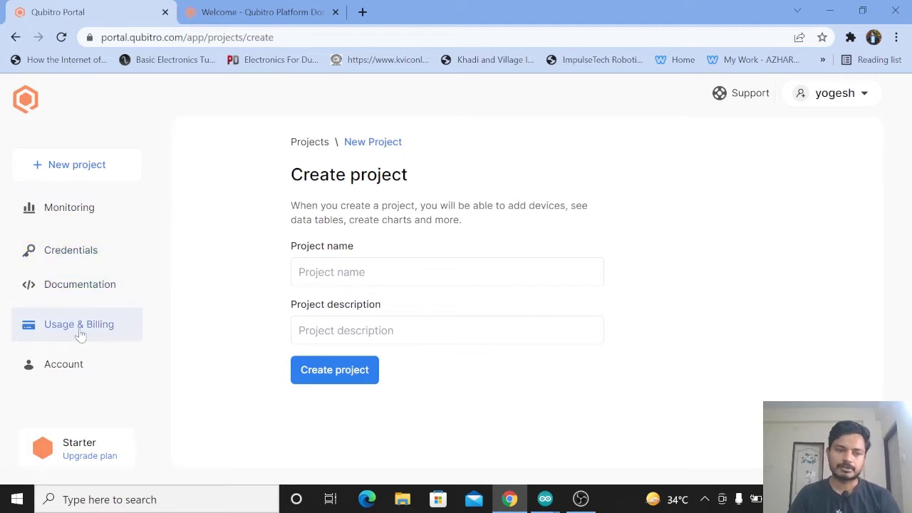
pyautogui.click(91, 215)
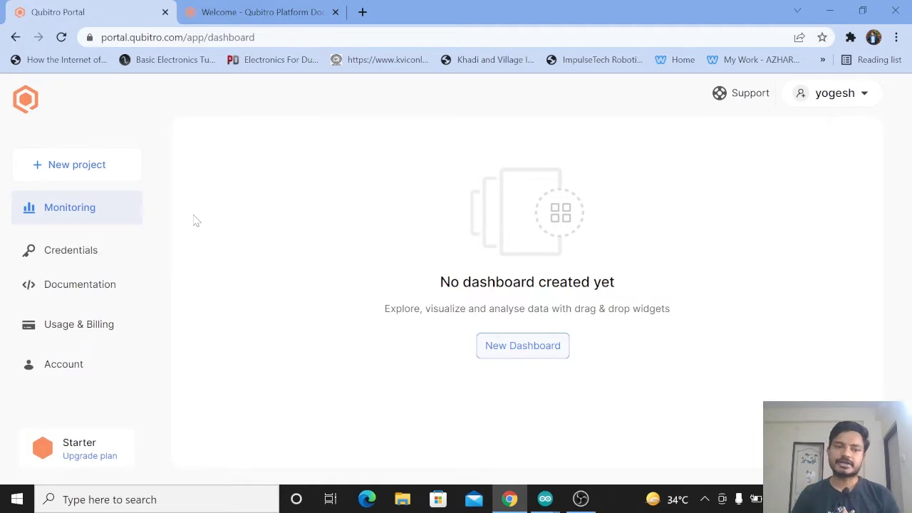
pyautogui.click(60, 263)
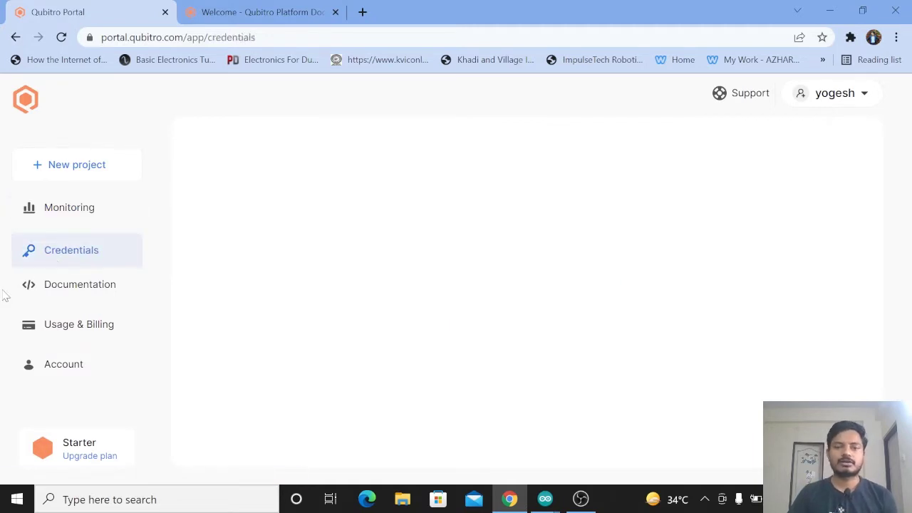
pyautogui.click(71, 294)
pyautogui.click(57, 12)
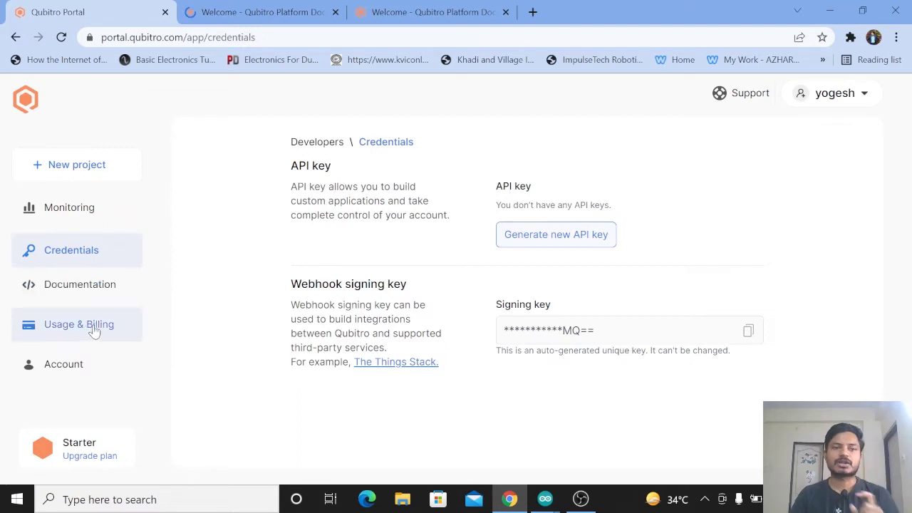
pyautogui.click(216, 16)
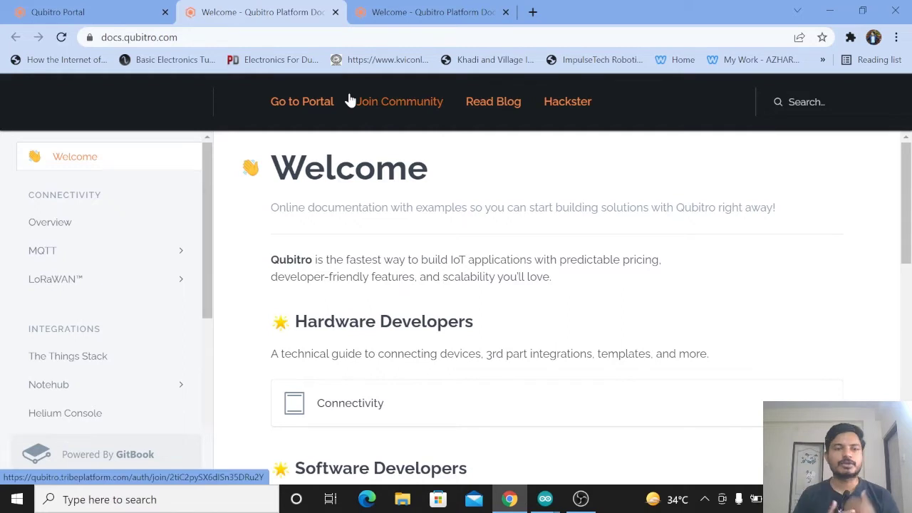
pyautogui.scroll(-10, 401, 271)
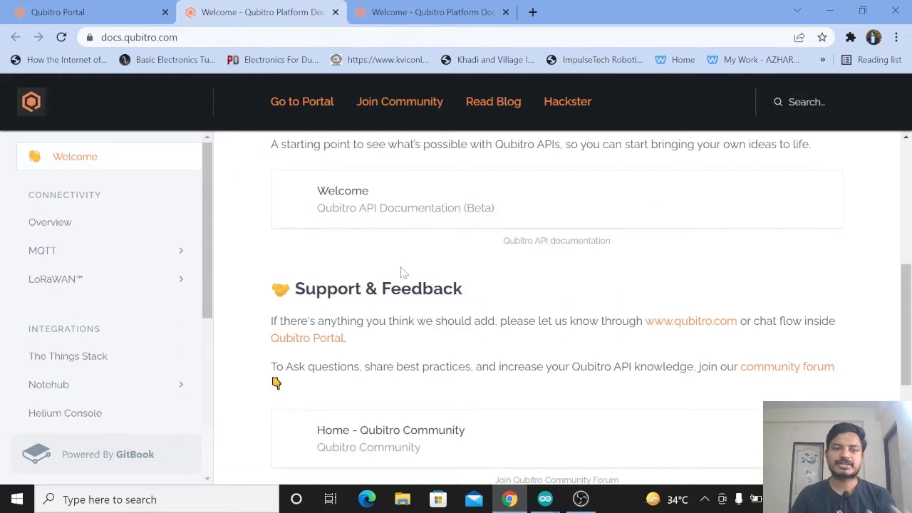
pyautogui.hotkey('ctrl', '1')
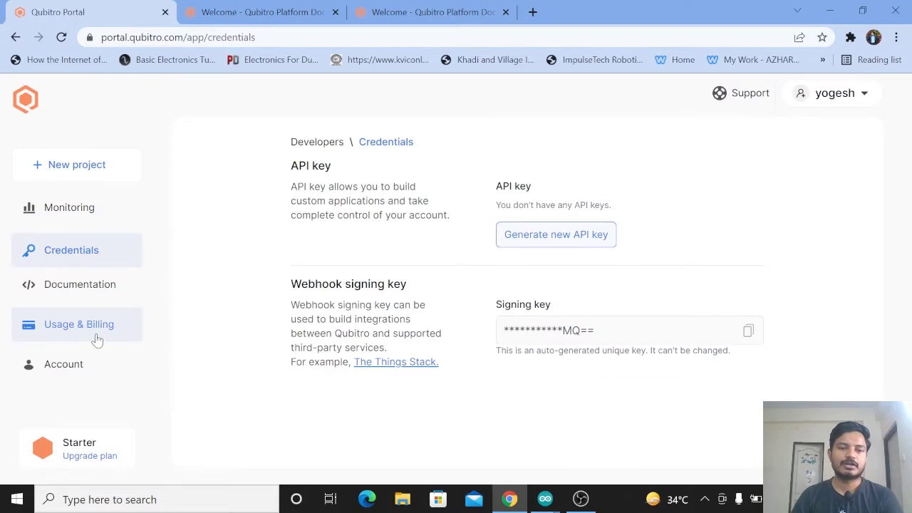
pyautogui.click(97, 340)
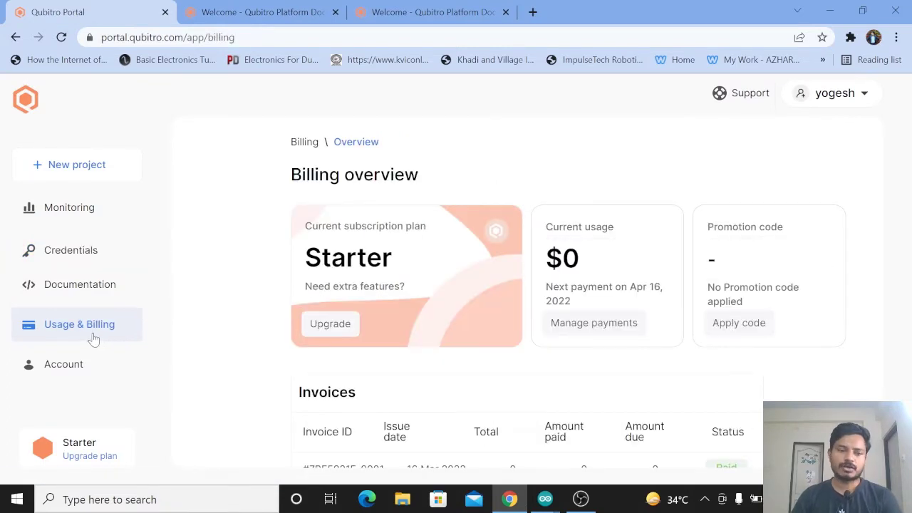
pyautogui.click(50, 376)
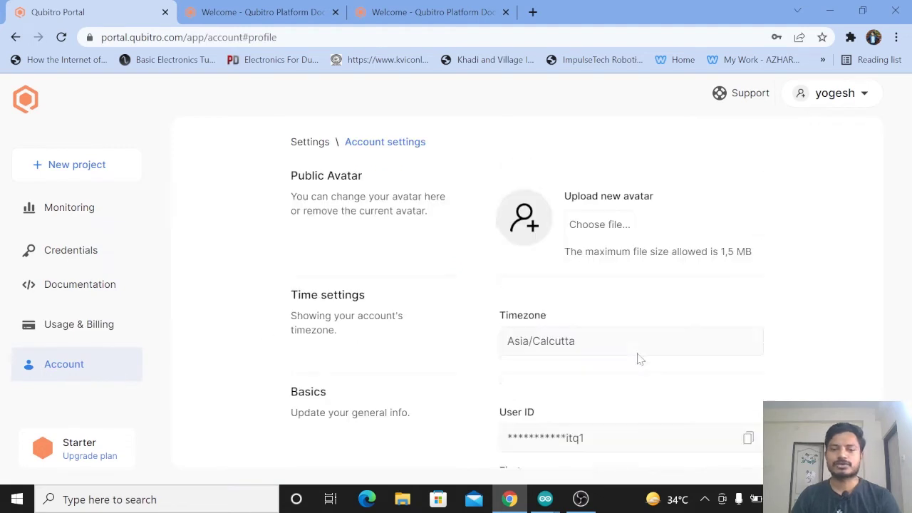
pyautogui.click(69, 165)
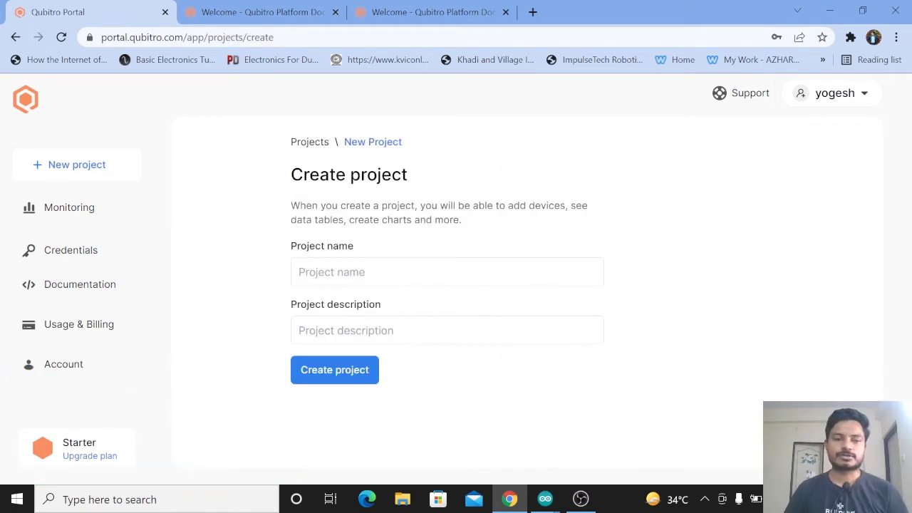
# - Name the project dht11_with_ESP32 with description 'monitoring humidity and temperature'
pyautogui.click(446, 272)
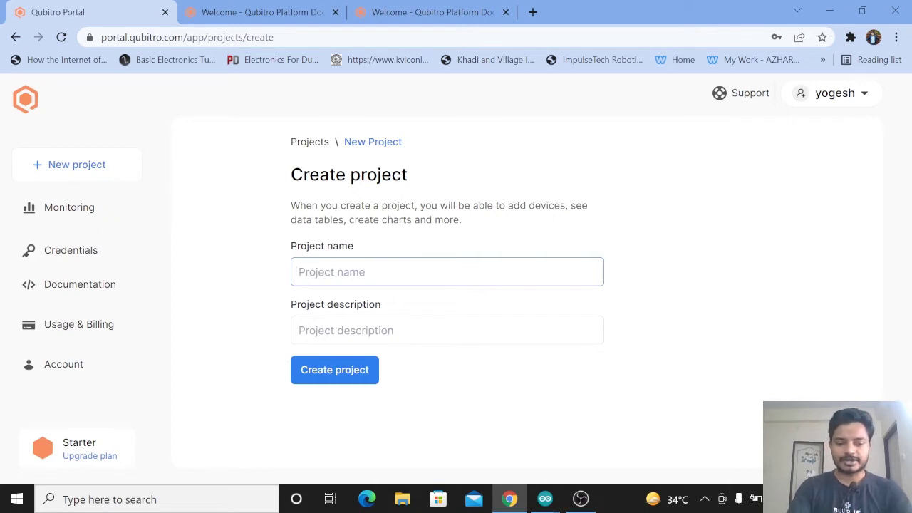
pyautogui.write('dht')
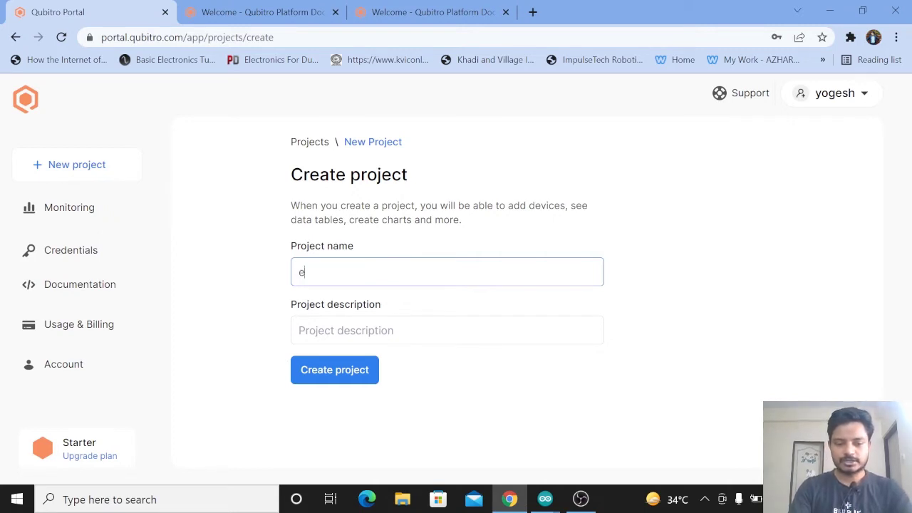
pyautogui.write('1')
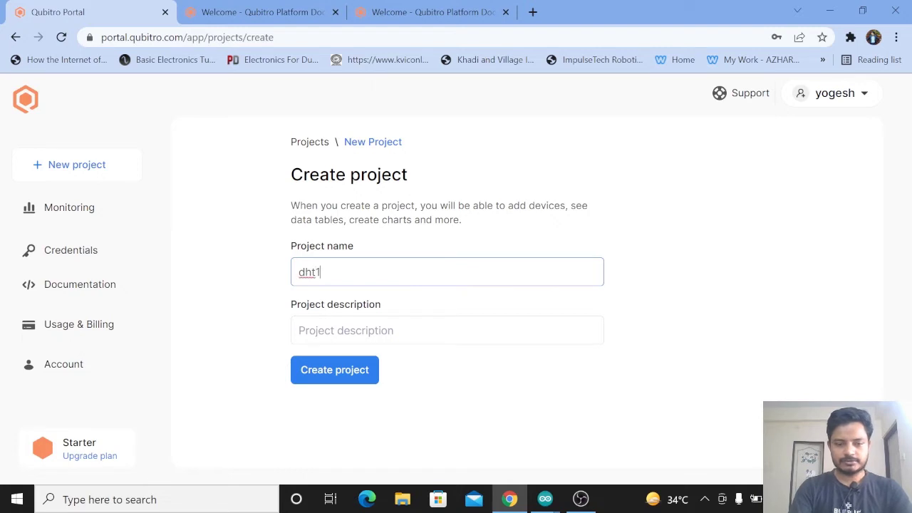
pyautogui.write('1_wit')
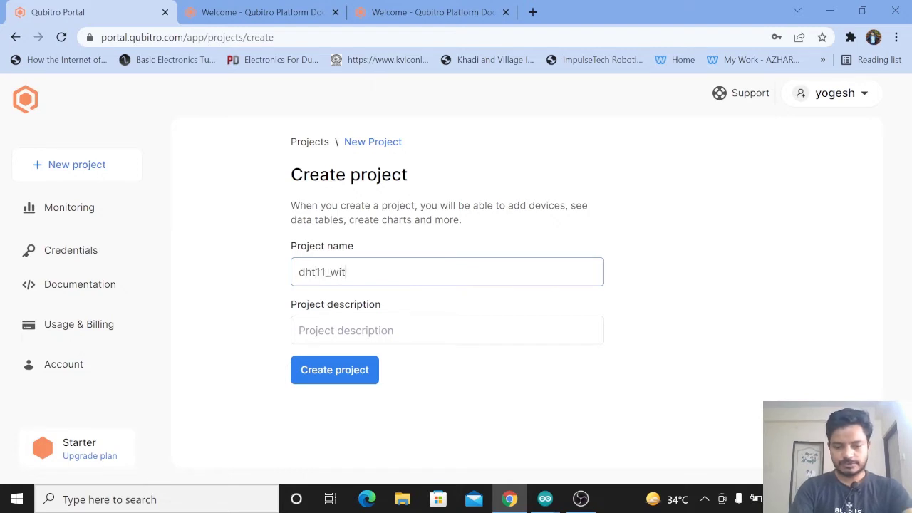
pyautogui.write('h_ESP32')
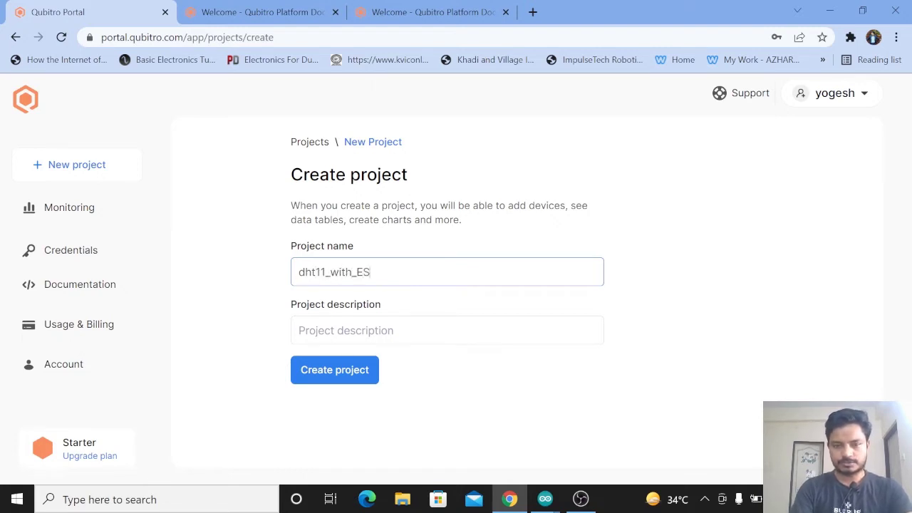
pyautogui.click(447, 330)
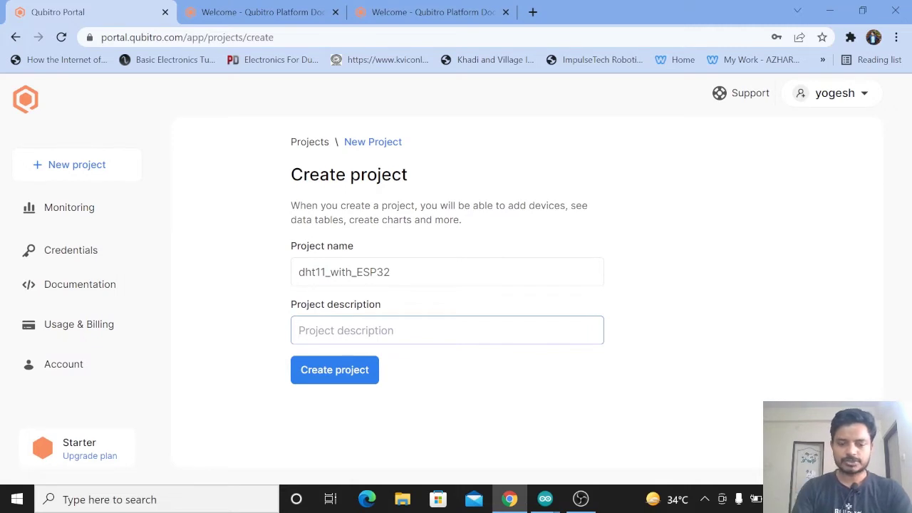
pyautogui.write('MO')
pyautogui.press('BackSpace')
pyautogui.press('BackSpace')
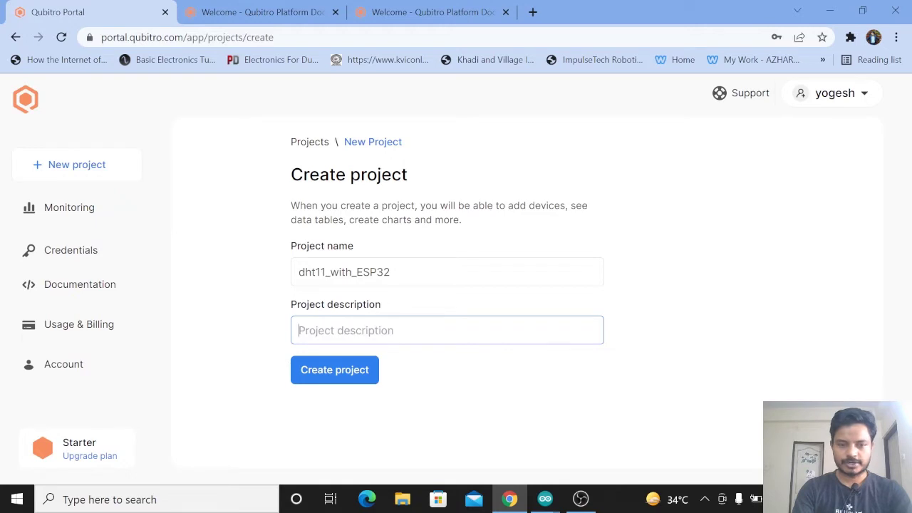
pyautogui.write('monito')
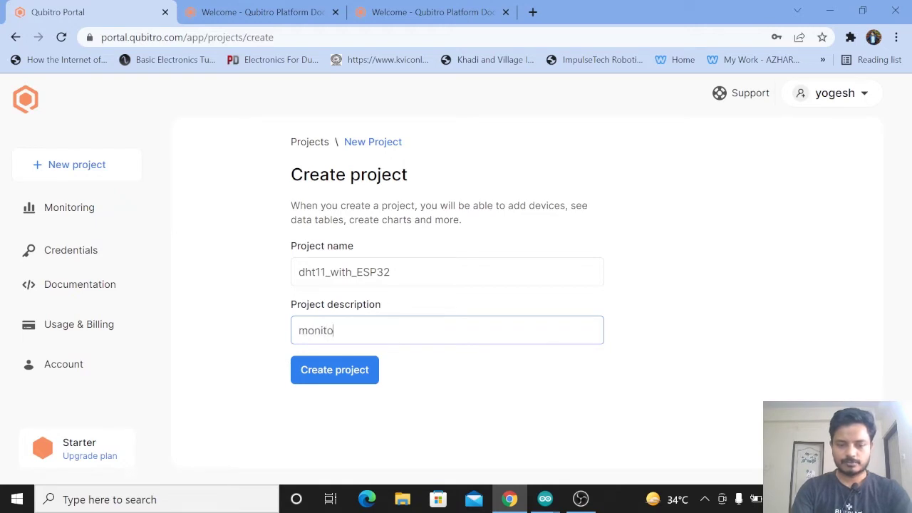
pyautogui.write('ring humi')
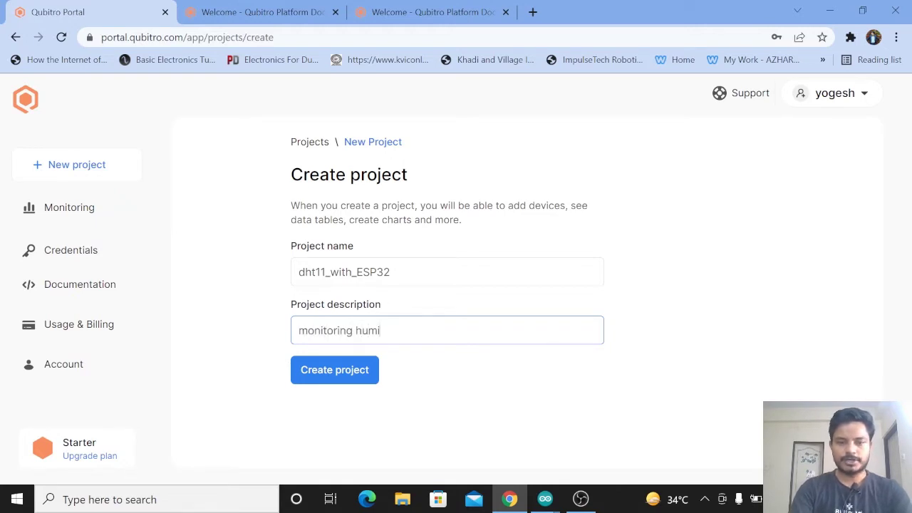
pyautogui.write('dity ad')
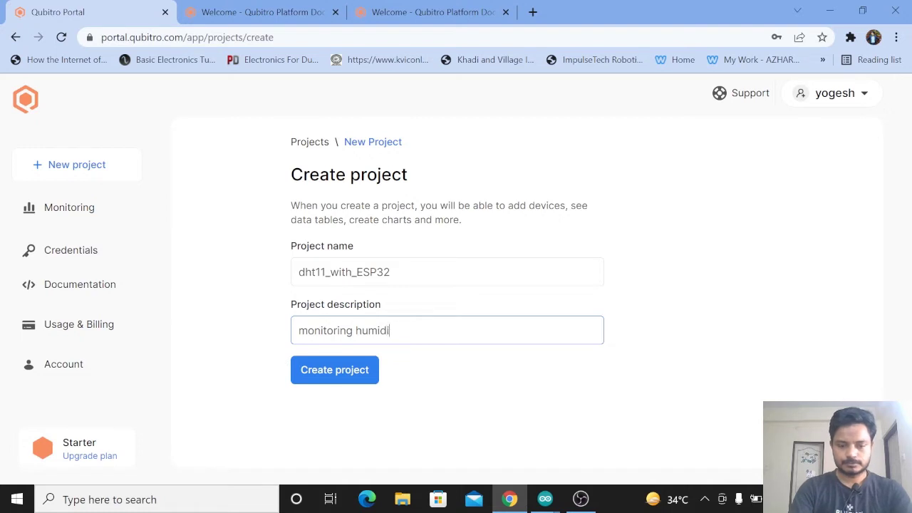
pyautogui.press('BackSpace')
pyautogui.write('nd ')
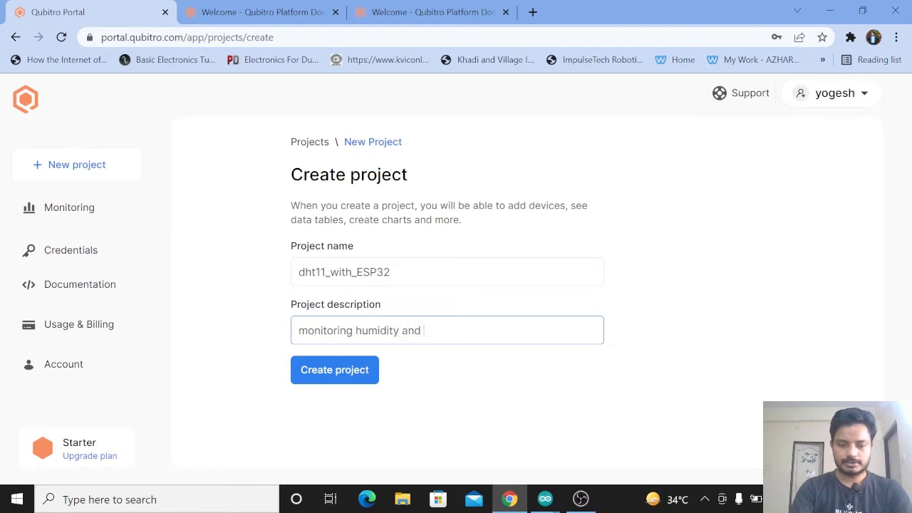
pyautogui.write('temper')
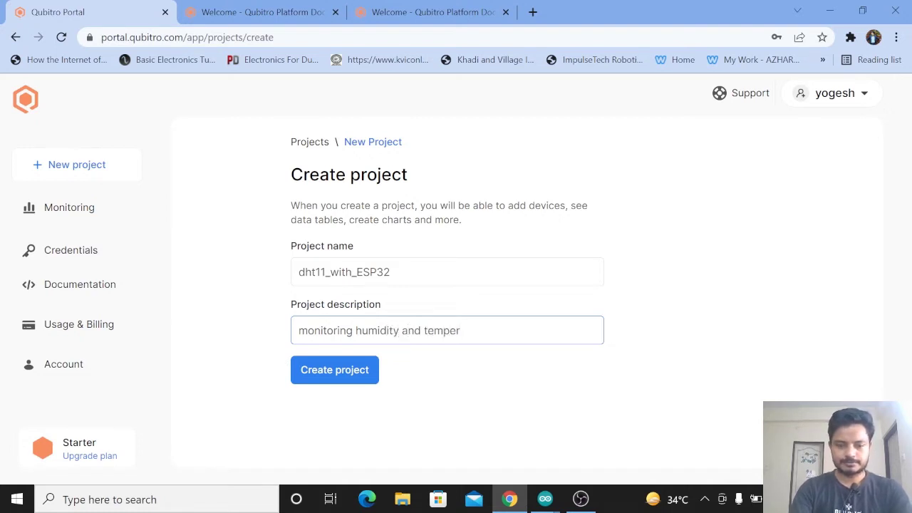
pyautogui.write('ature')
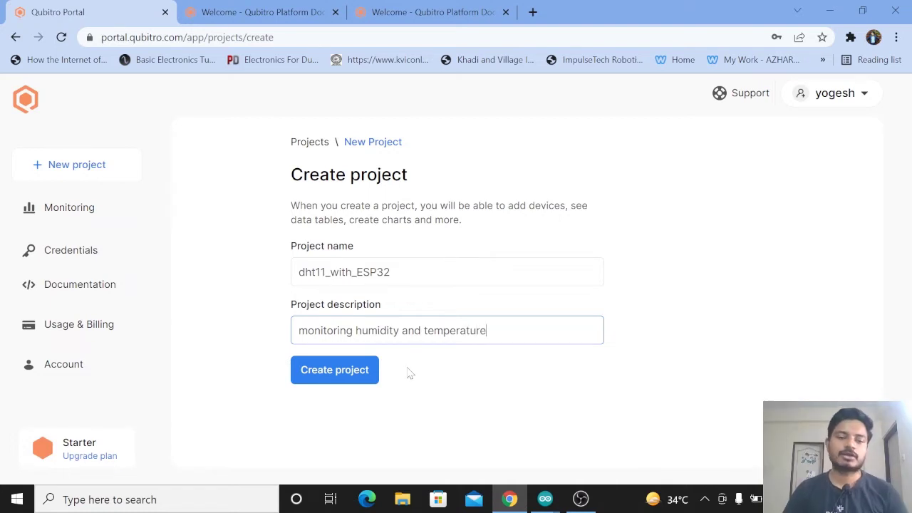
# - Create the dht11_with_ESP32 project and choose MQTT as the device connectivity
pyautogui.click(362, 380)
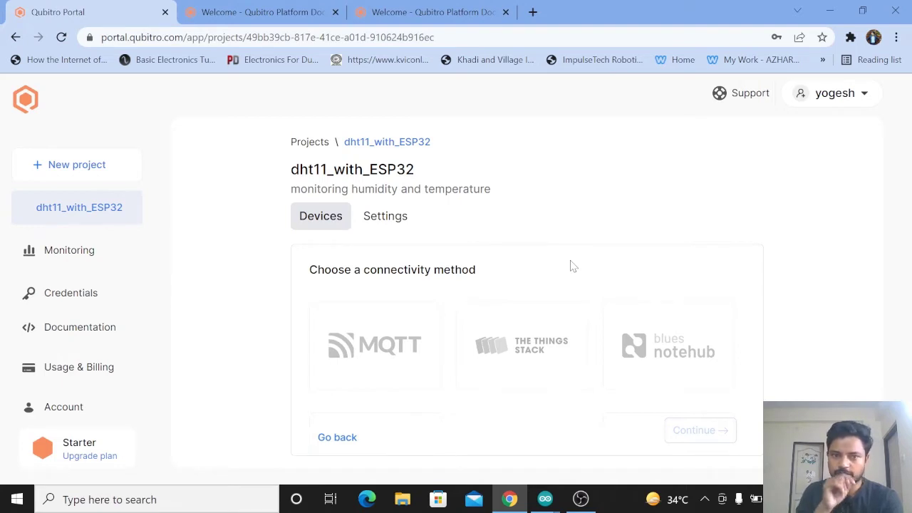
pyautogui.click(371, 358)
pyautogui.scroll(-1, 370, 358)
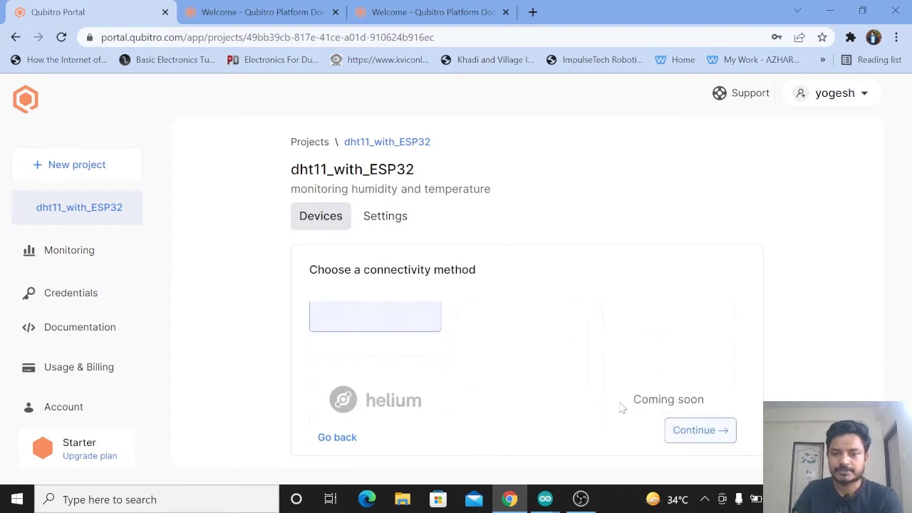
pyautogui.click(698, 432)
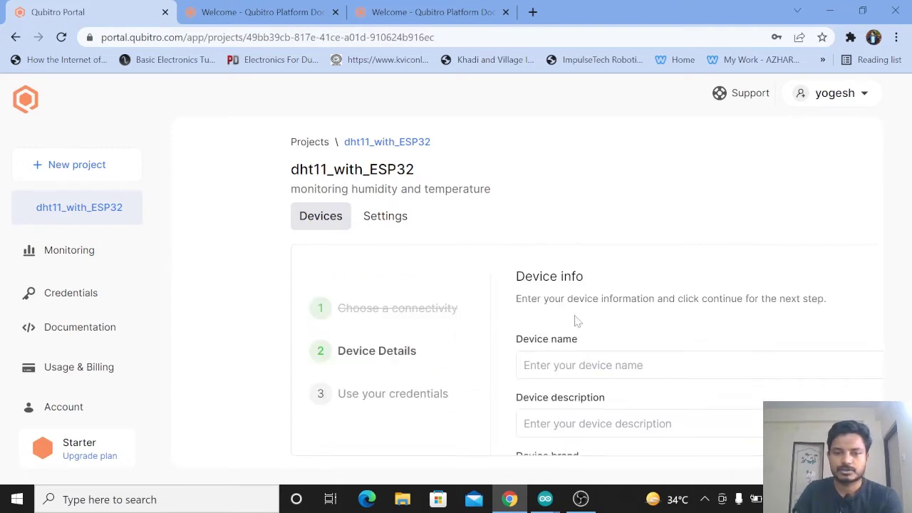
# - Enter device name Esp32 and description ESP32
pyautogui.scroll(-1, 576, 320)
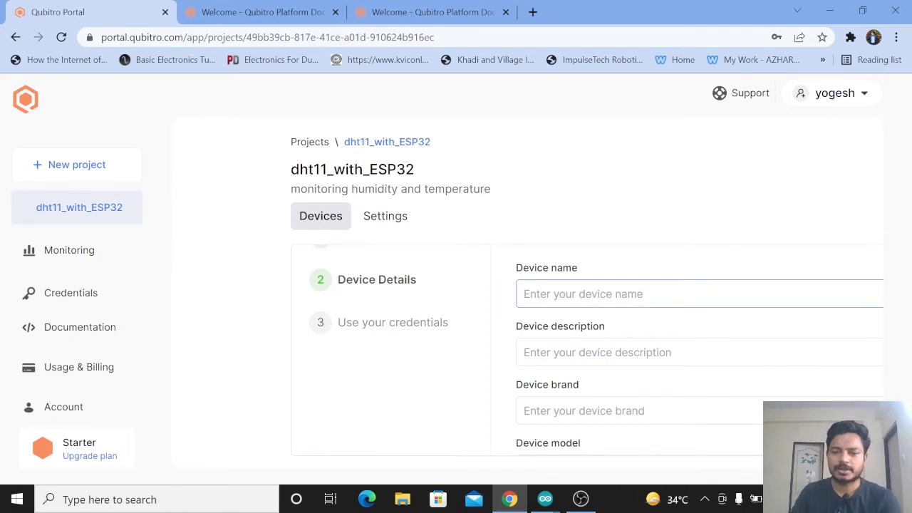
pyautogui.scroll(-2, 570, 427)
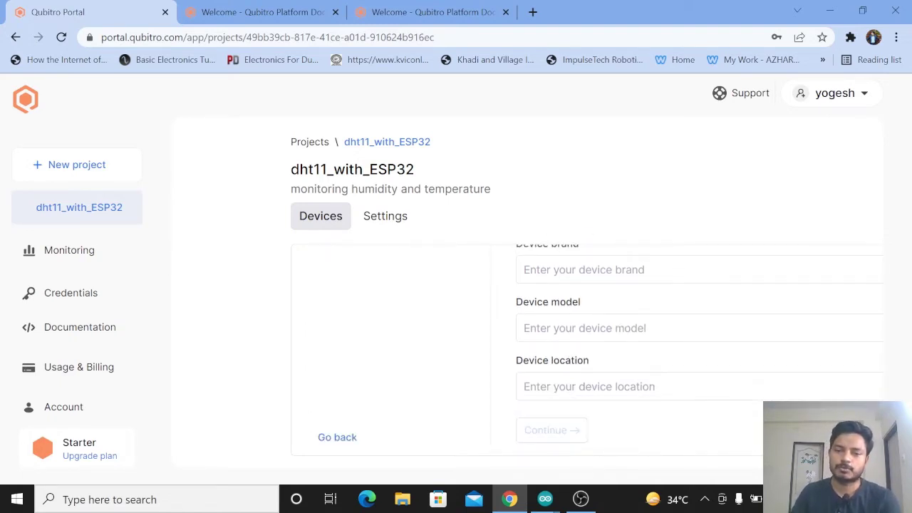
pyautogui.scroll(3, 584, 342)
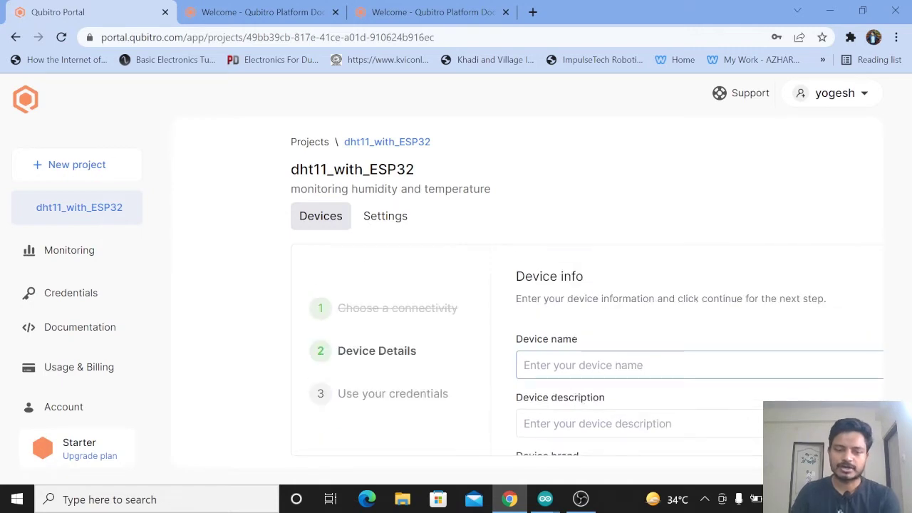
pyautogui.write('Esp32')
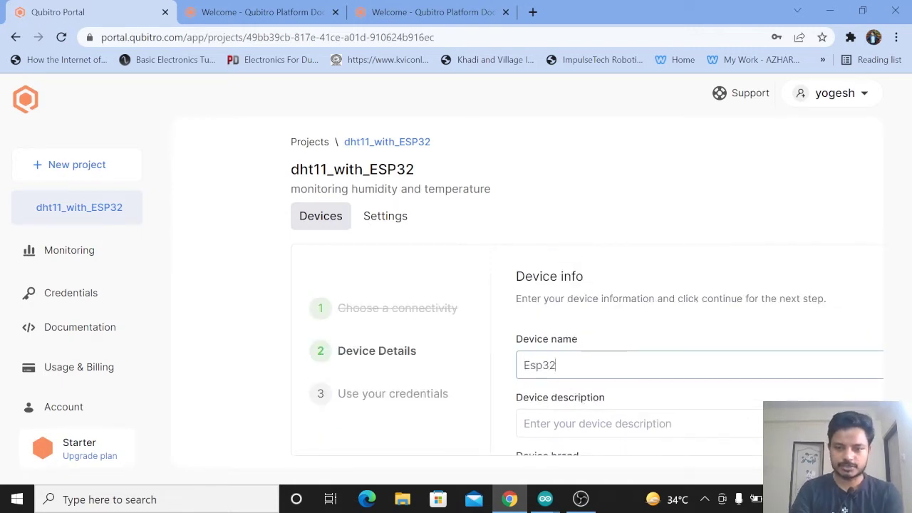
pyautogui.click(597, 423)
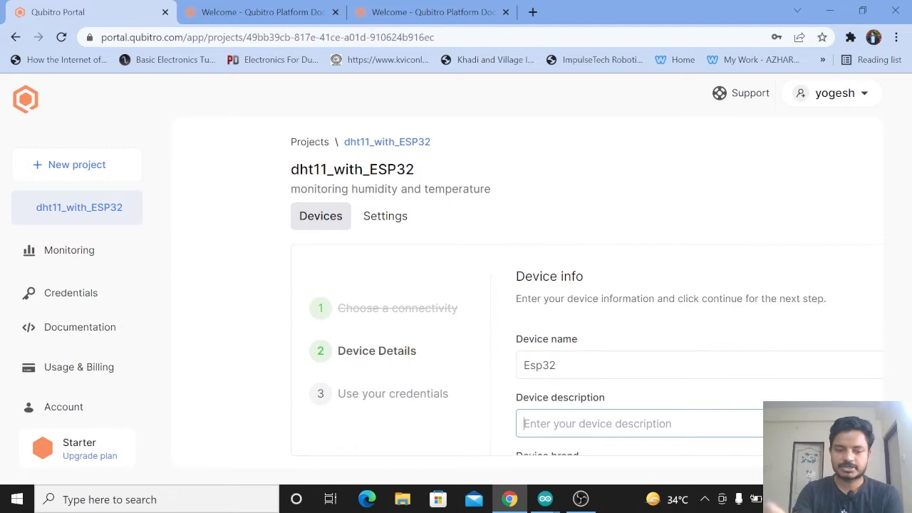
pyautogui.write('esp3')
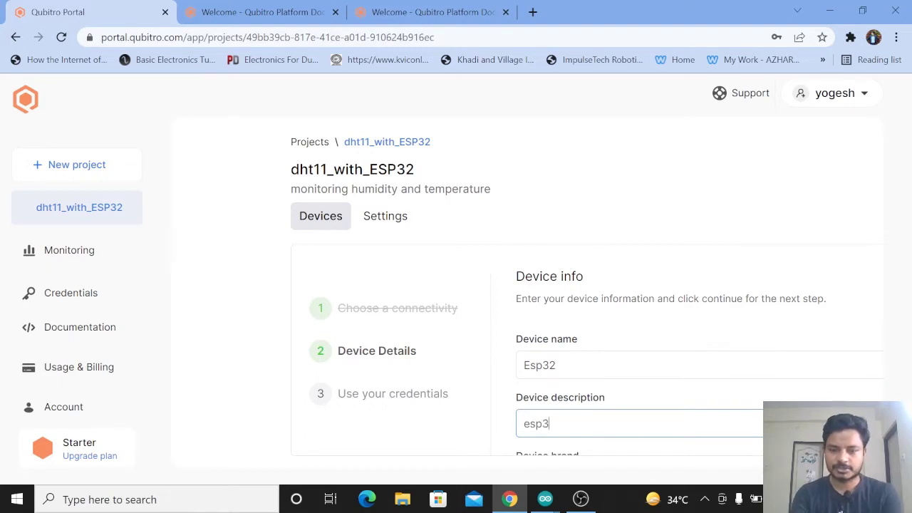
pyautogui.press('BackSpace')
pyautogui.press('BackSpace')
pyautogui.press('BackSpace')
pyautogui.press('BackSpace')
pyautogui.write('Es')
pyautogui.press('BackSpace')
pyautogui.press('BackSpace')
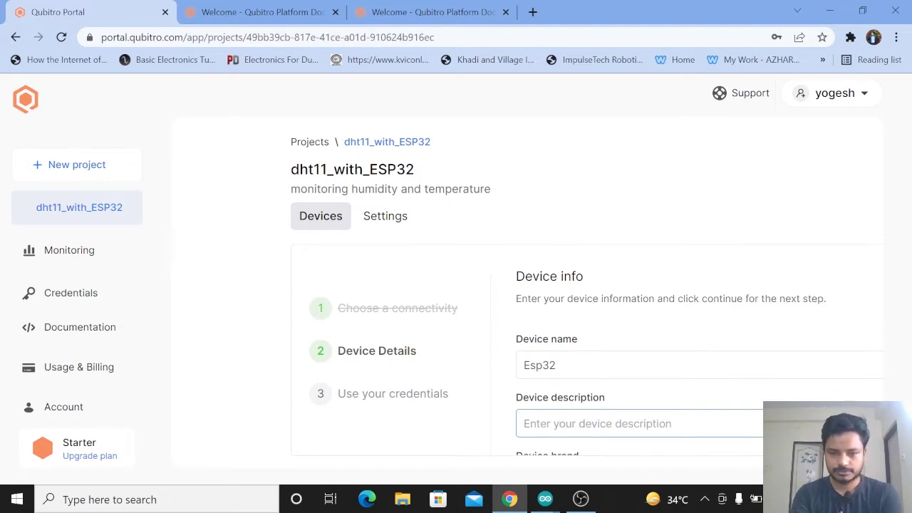
pyautogui.write('ESP32')
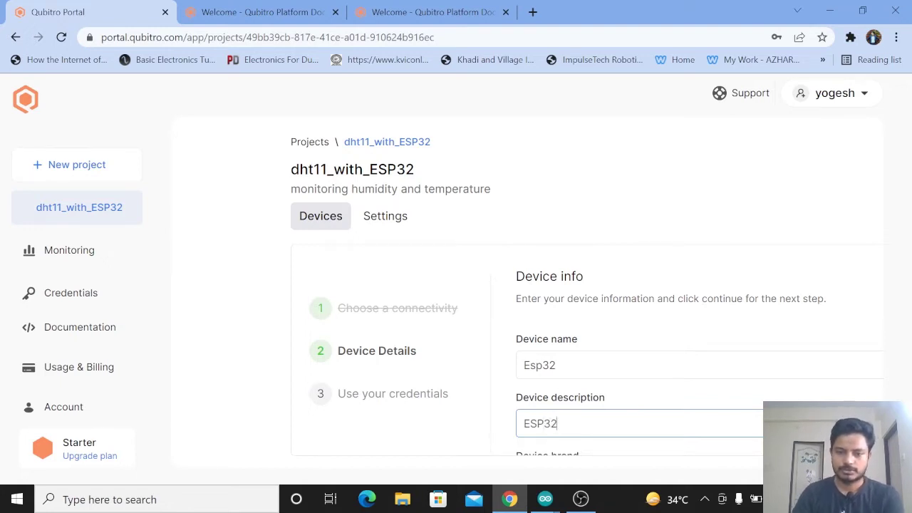
# - Set brand espressif, model esp32 dev kit and location India, then submit the device
pyautogui.press('Tab')
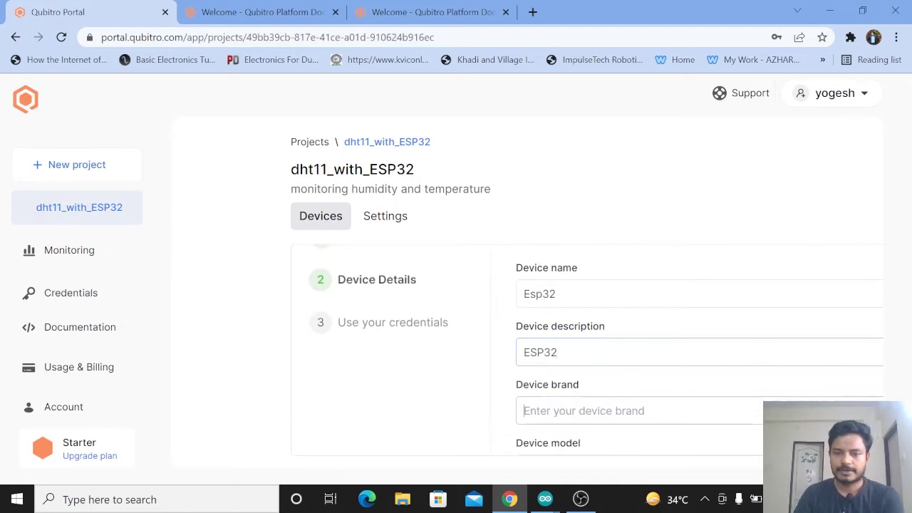
pyautogui.write('espressif')
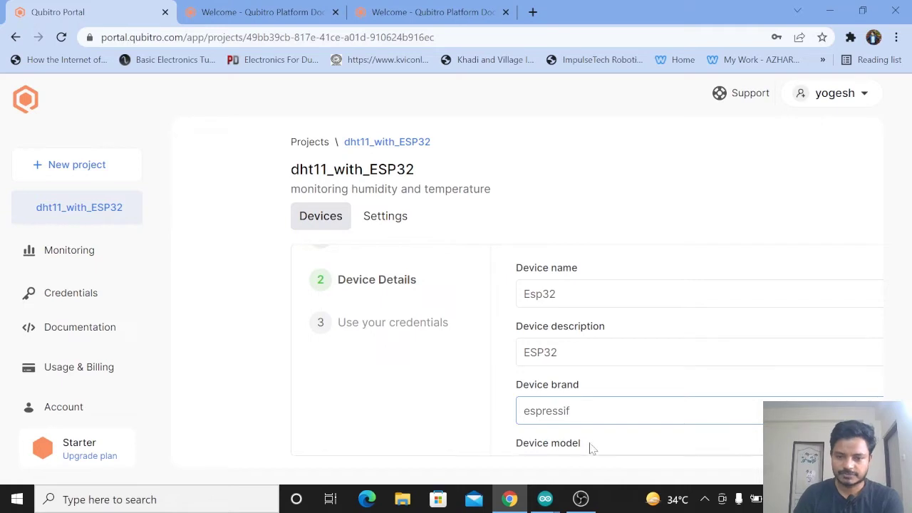
pyautogui.press('Tab')
pyautogui.write('es')
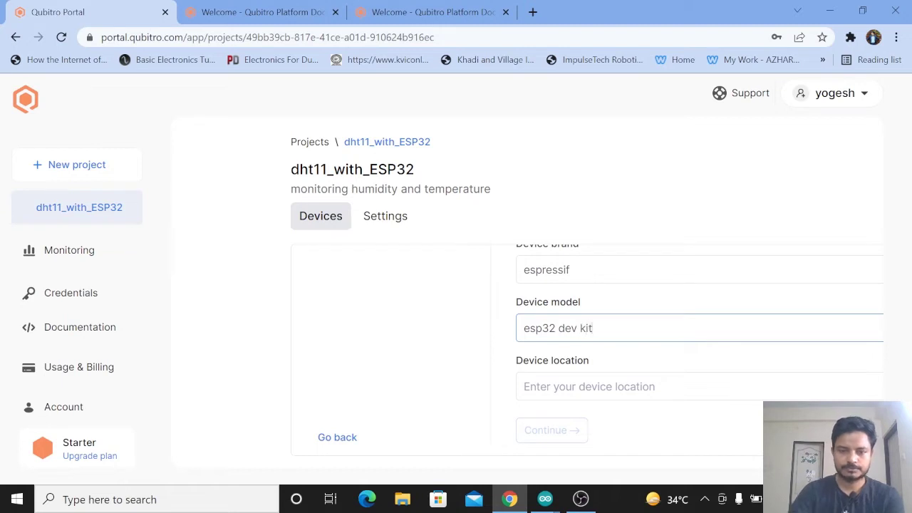
pyautogui.press('Tab')
pyautogui.write('inid')
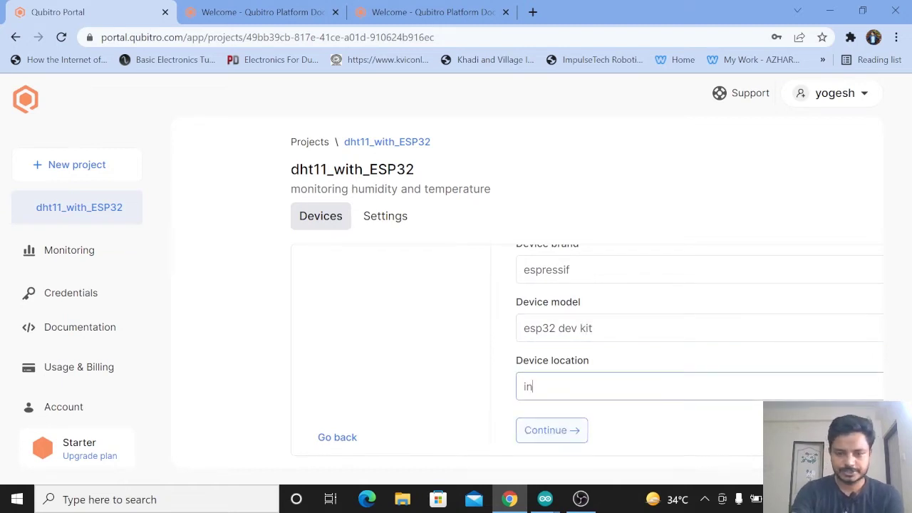
pyautogui.press('BackSpace')
pyautogui.write('India')
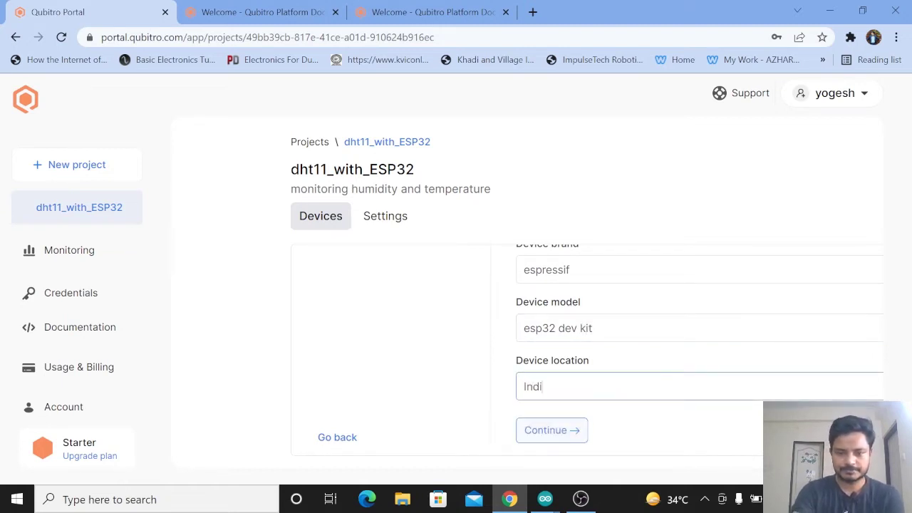
pyautogui.click(560, 428)
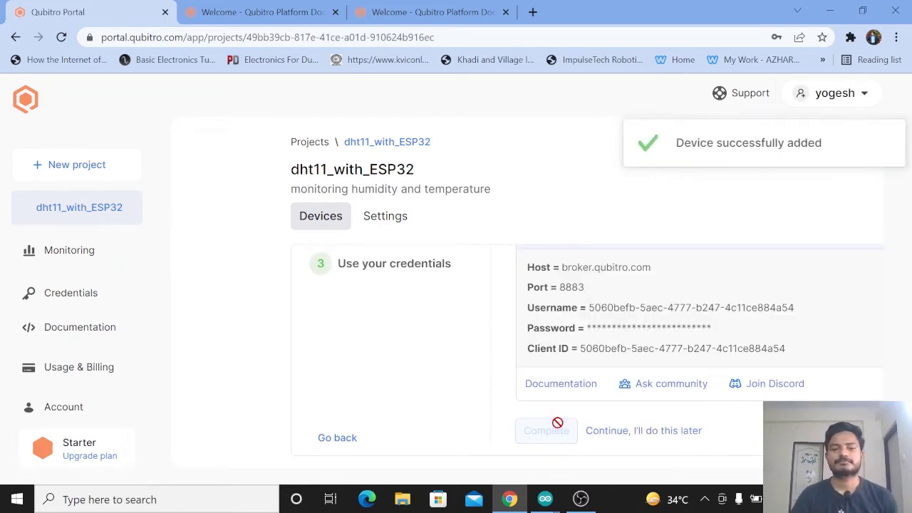
# - Review the MQTT credentials (host broker.qubitro.com, port 8883) and skip to finish adding
pyautogui.scroll(2, 486, 360)
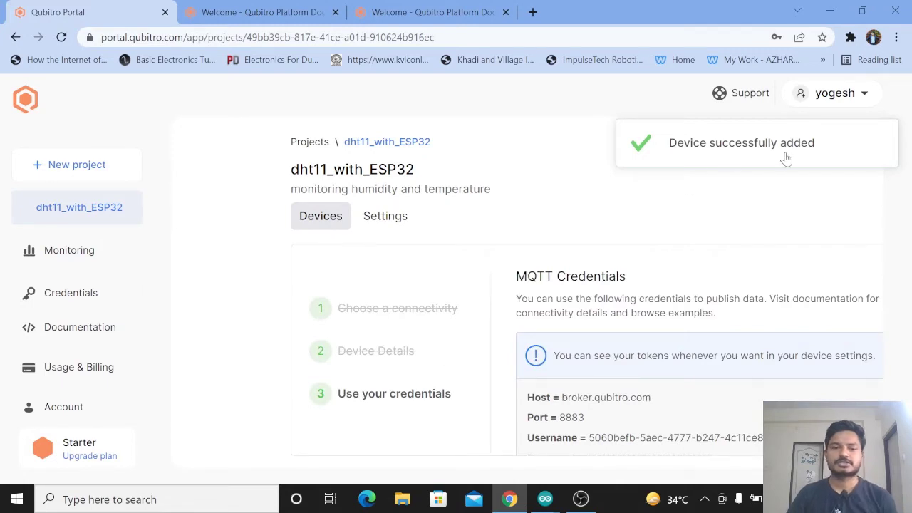
pyautogui.scroll(-2, 713, 263)
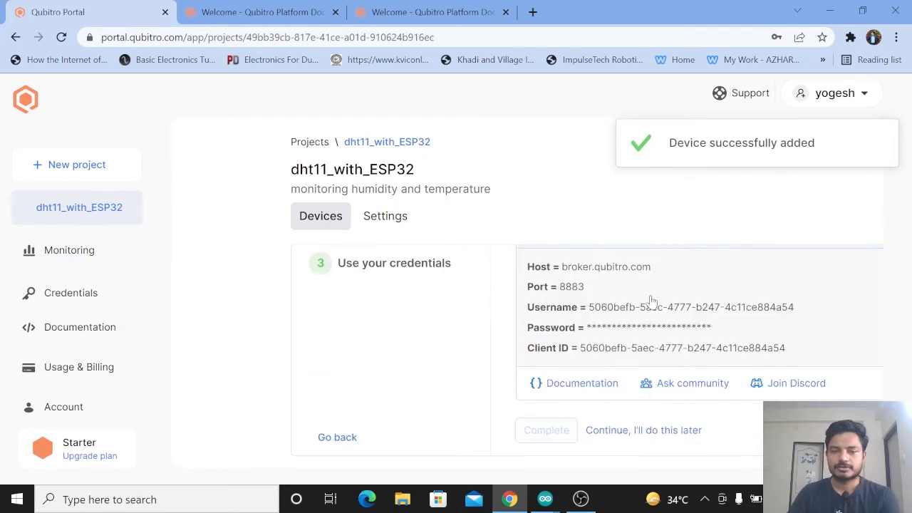
pyautogui.scroll(2, 584, 287)
pyautogui.scroll(-1, 541, 327)
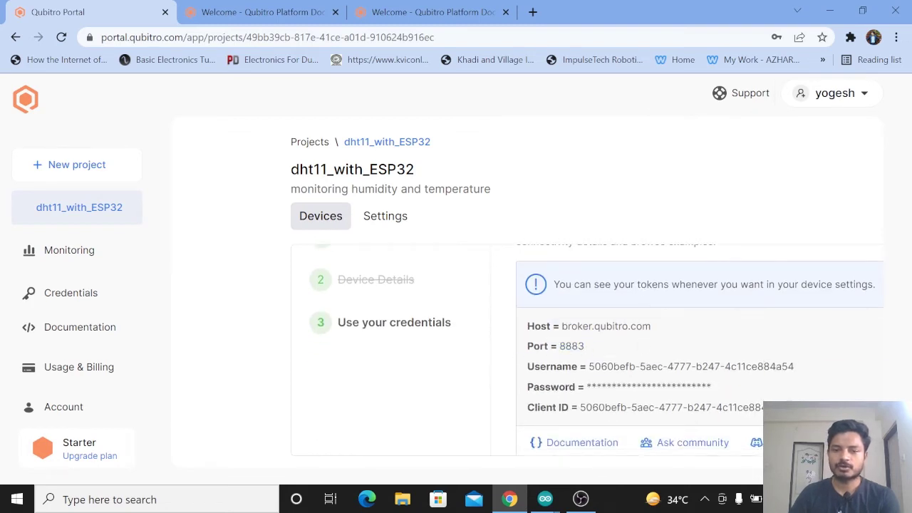
pyautogui.scroll(-1, 643, 372)
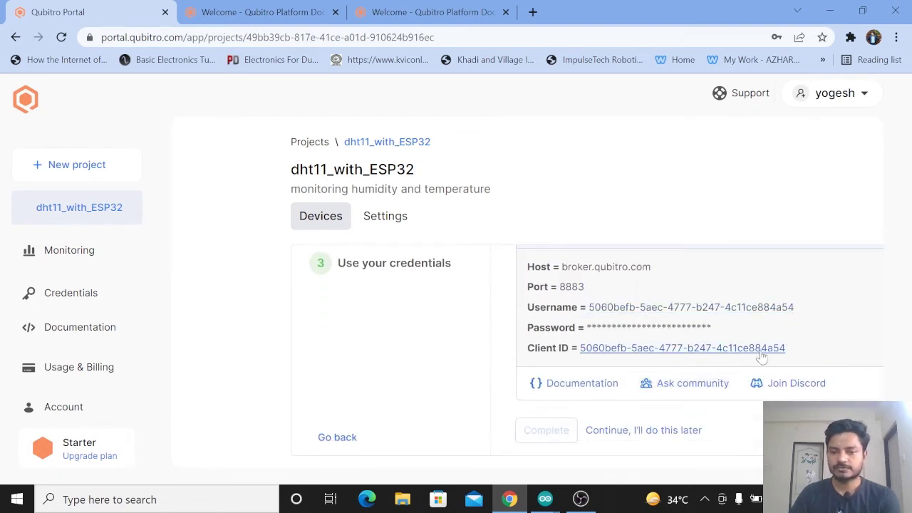
pyautogui.click(622, 431)
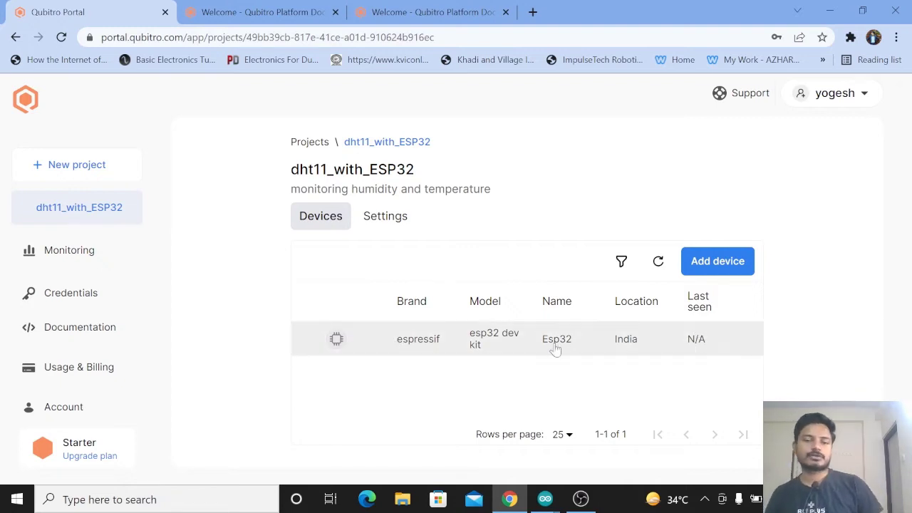
# - Open the Esp32 device's Settings and highlight its Device ID and Device token credentials
pyautogui.click(417, 346)
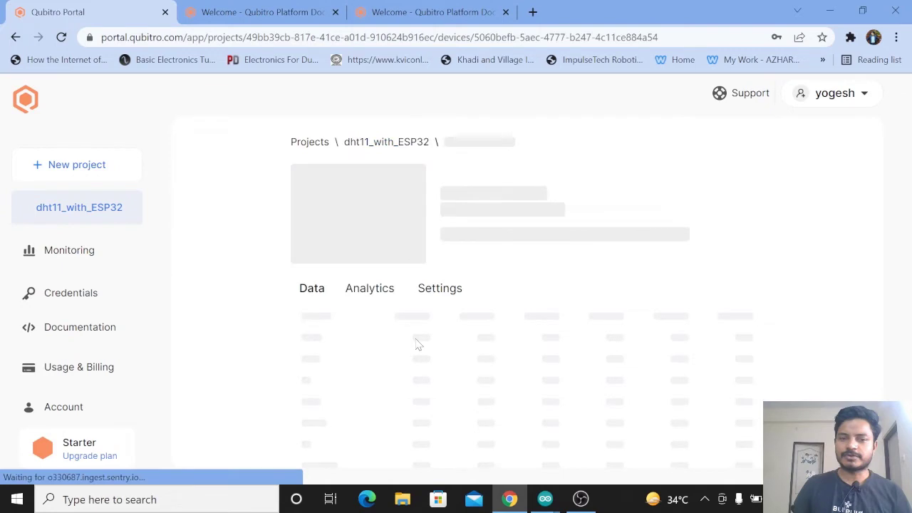
pyautogui.click(489, 289)
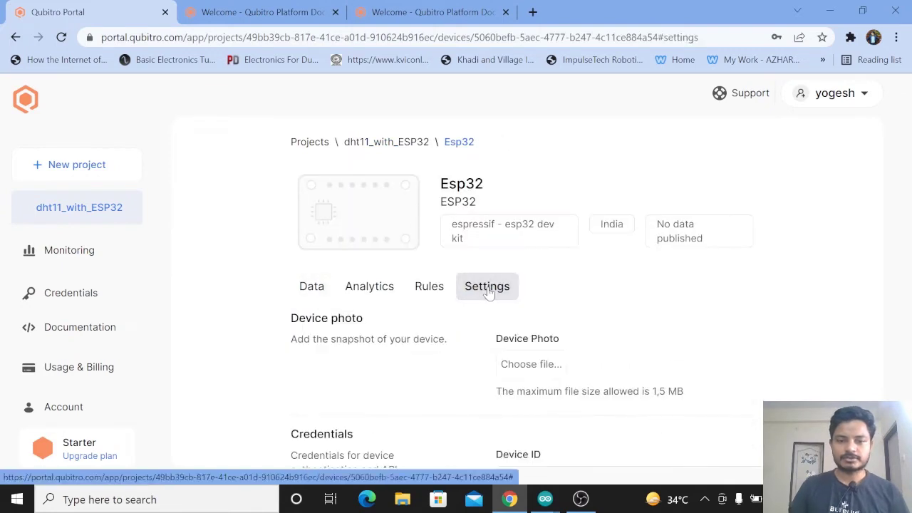
pyautogui.scroll(-3, 505, 342)
pyautogui.scroll(1, 428, 356)
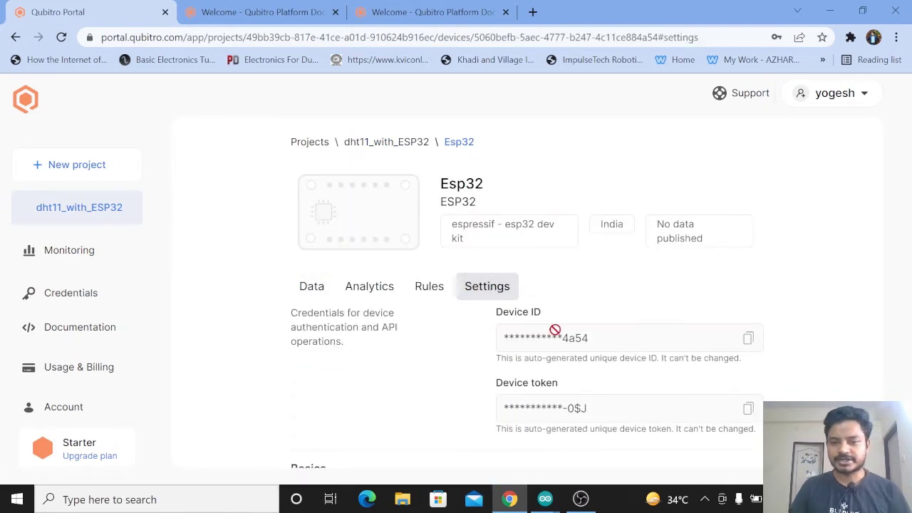
pyautogui.moveTo(548, 314); pyautogui.dragTo(484, 317)
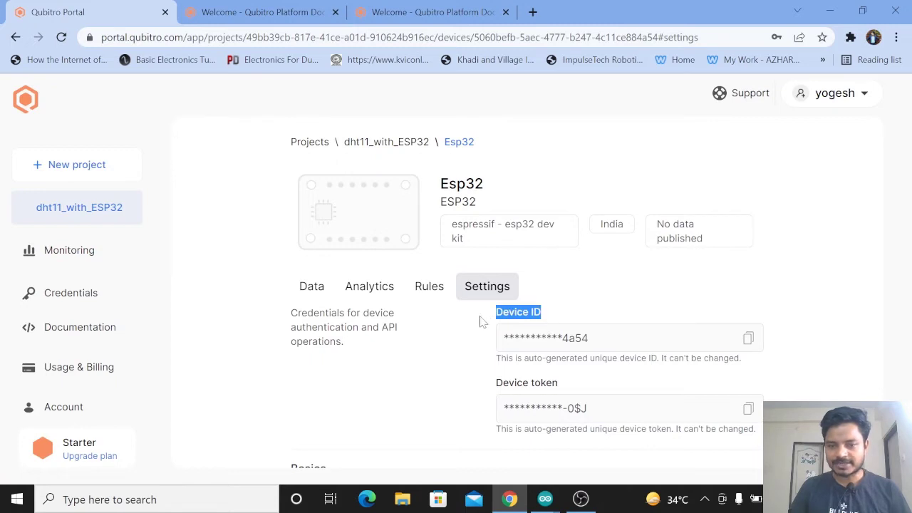
pyautogui.moveTo(566, 389); pyautogui.dragTo(482, 388)
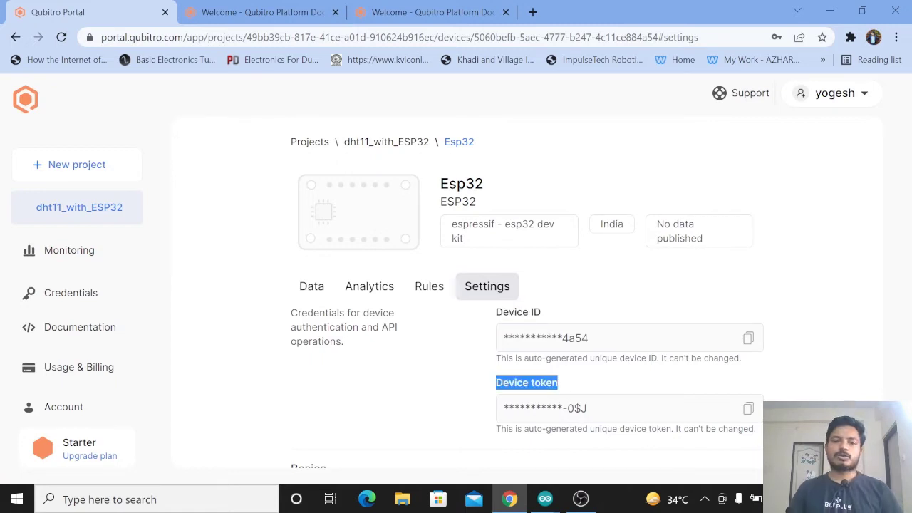
pyautogui.click(625, 395)
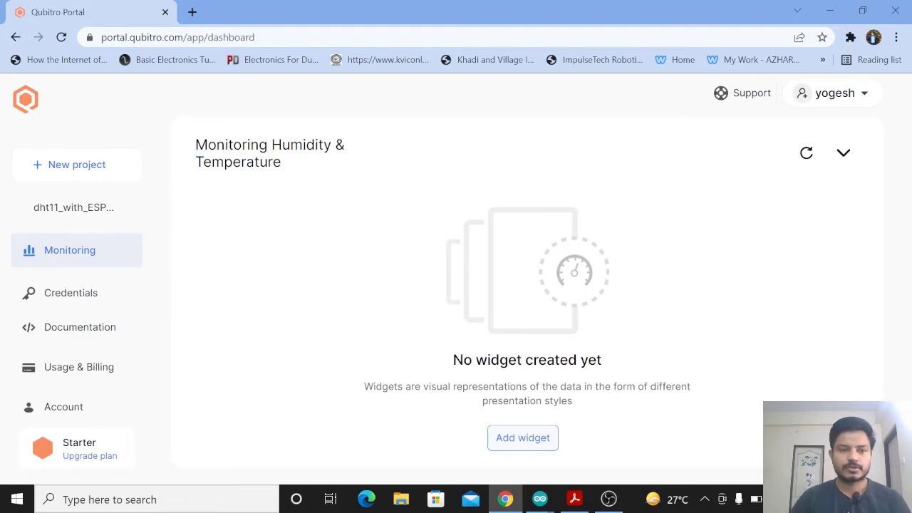
# - Check the Monitoring Humidity & Temperature dashboard's rename/delete options, then return to dht11_with_ESP32
pyautogui.moveTo(195, 144); pyautogui.dragTo(332, 144)
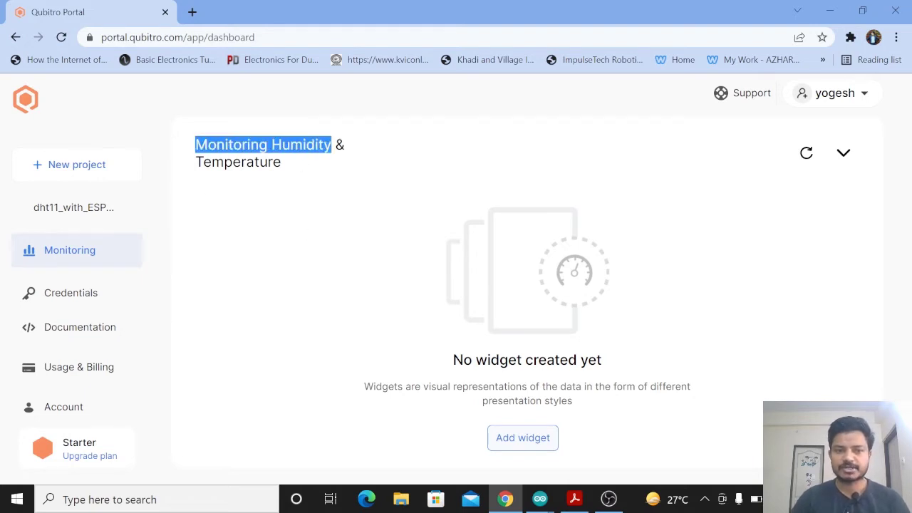
pyautogui.click(845, 155)
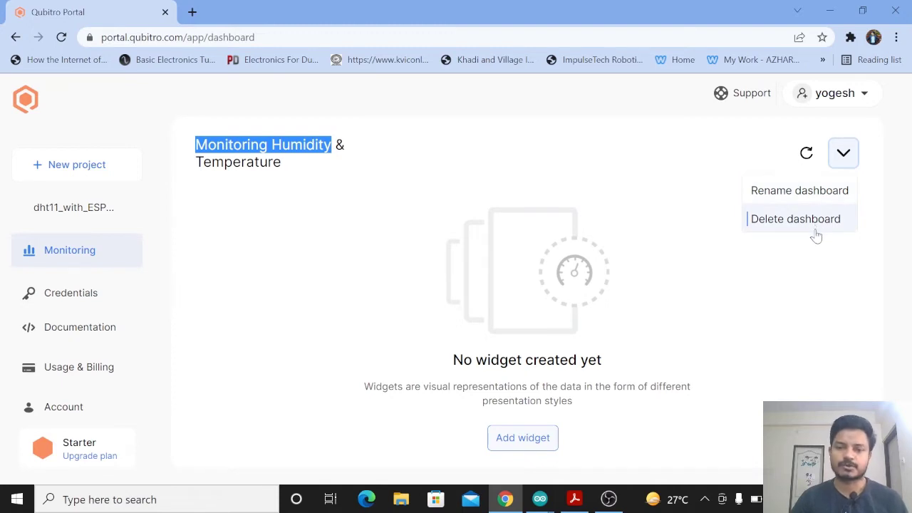
pyautogui.click(819, 314)
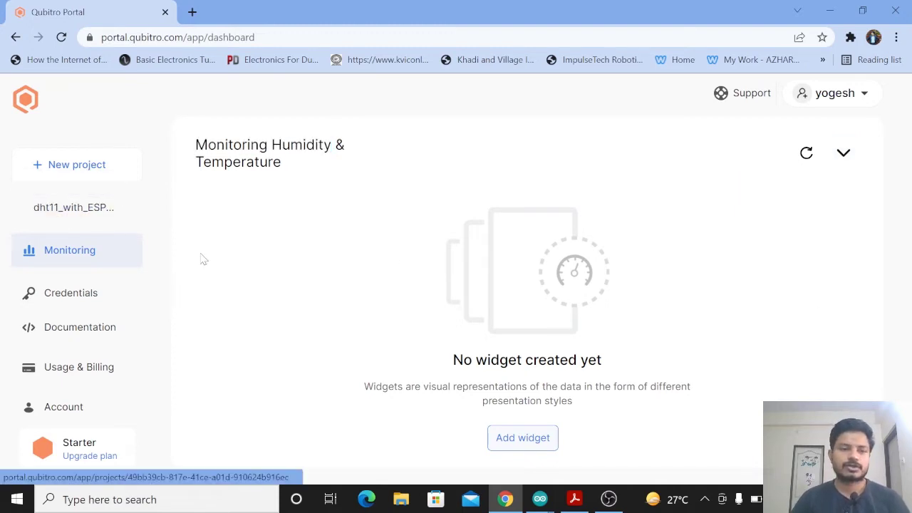
pyautogui.click(74, 225)
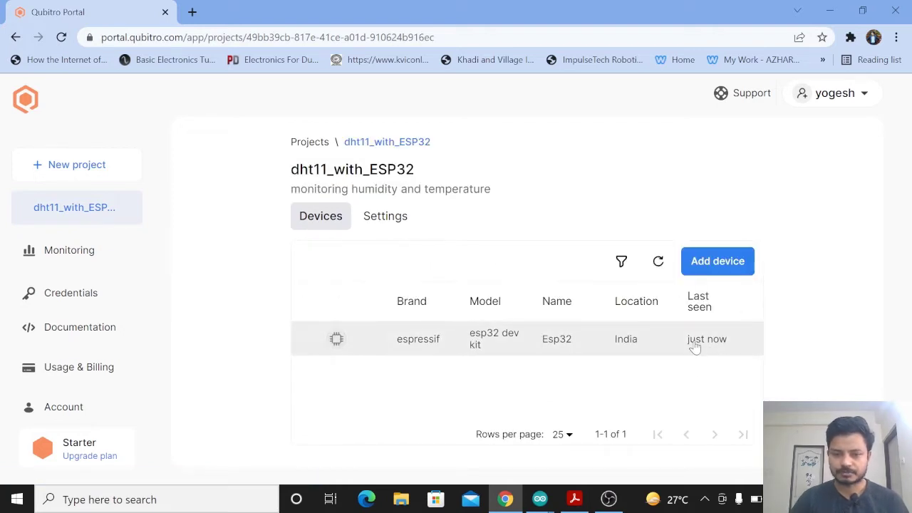
# - Open the Esp32 device's Data tab showing Sensor 1 at 12 and Sensor 2 at 34
pyautogui.click(422, 349)
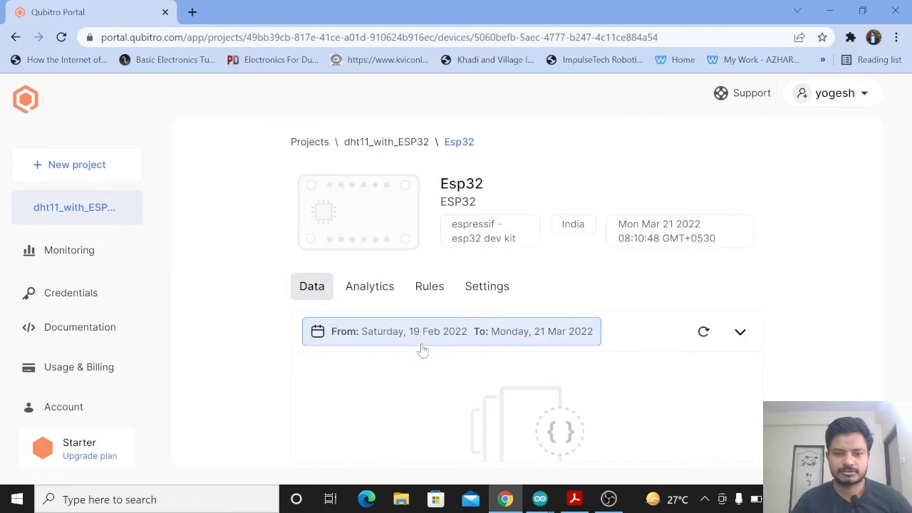